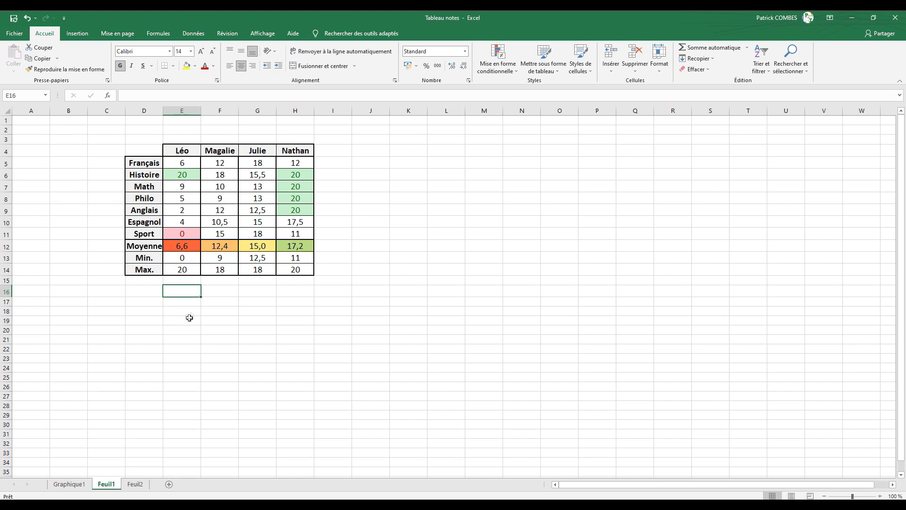
# Step: Examine the SI function diagrams on Feuil2 and the average in cell E12 of the grade table on Feuil1
pyautogui.click(189, 319)
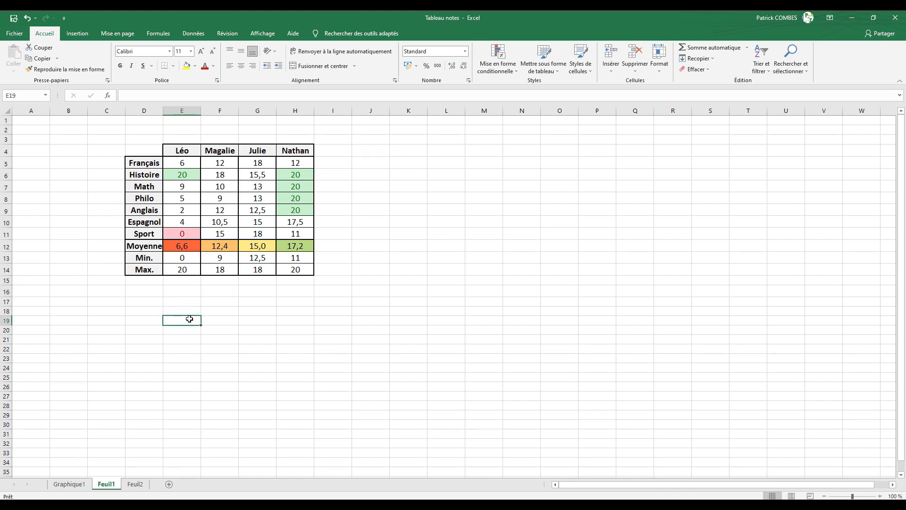
pyautogui.click(135, 485)
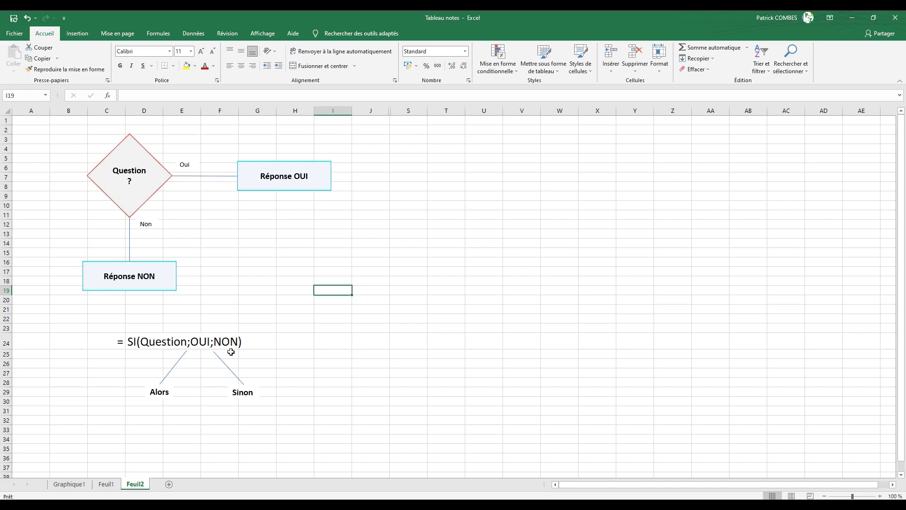
pyautogui.click(107, 485)
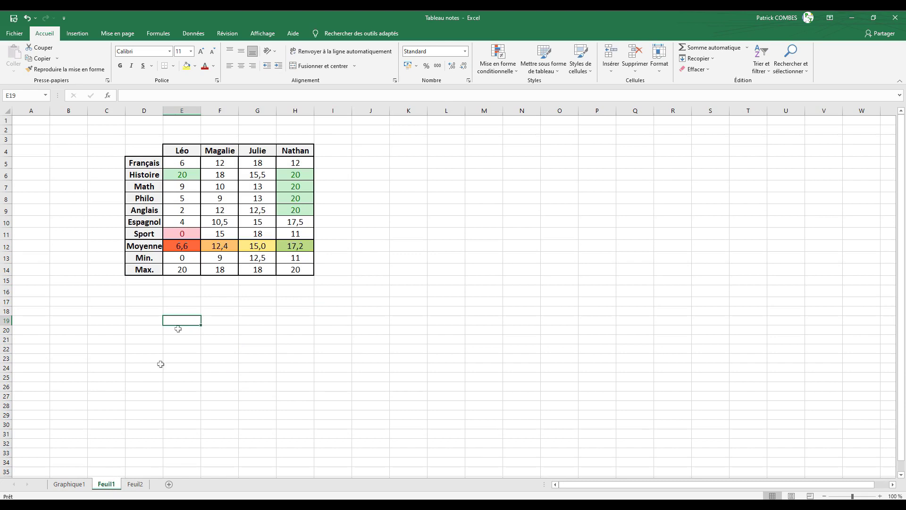
pyautogui.click(180, 292)
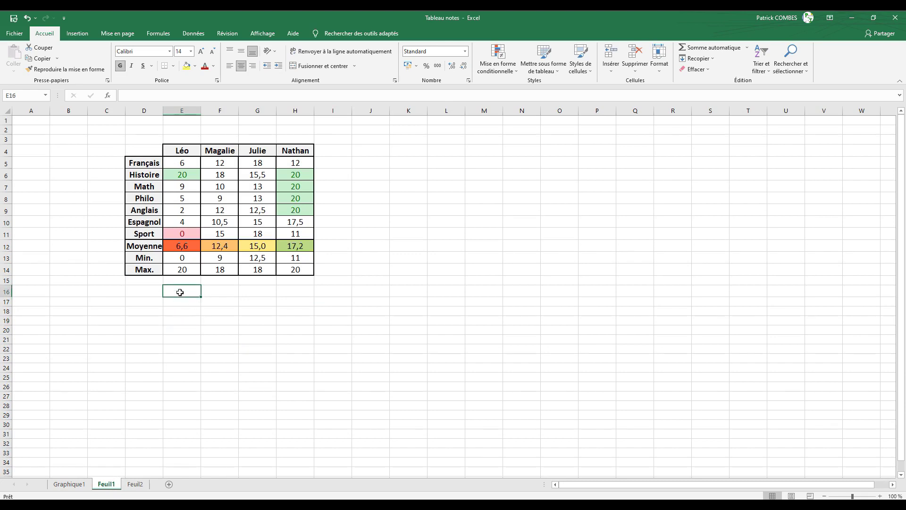
pyautogui.click(184, 245)
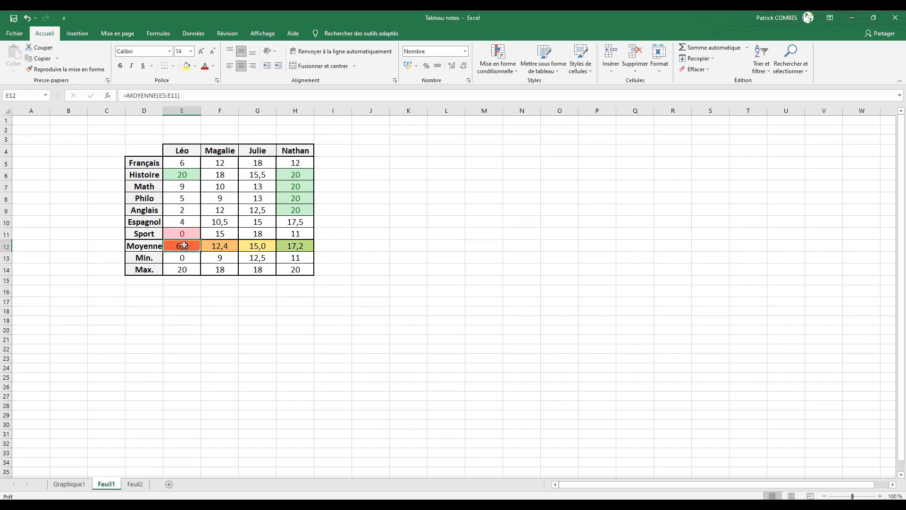
pyautogui.click(135, 484)
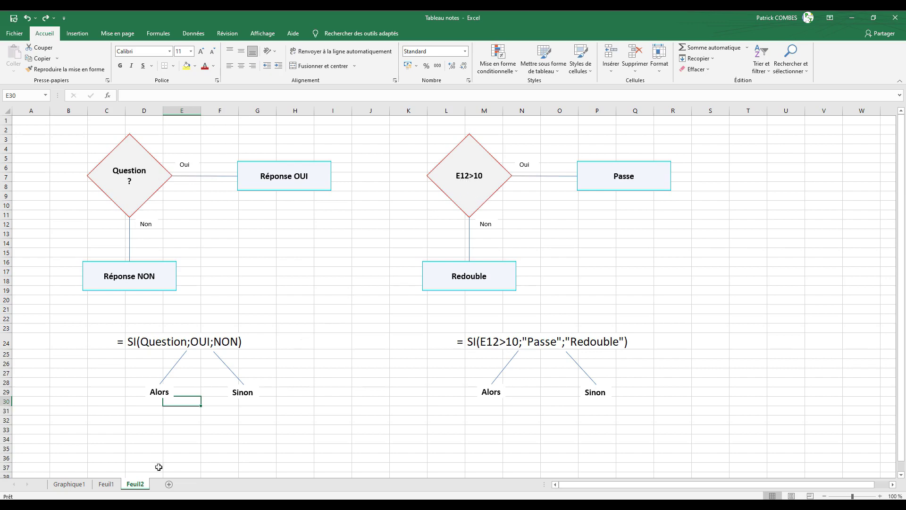
pyautogui.click(113, 486)
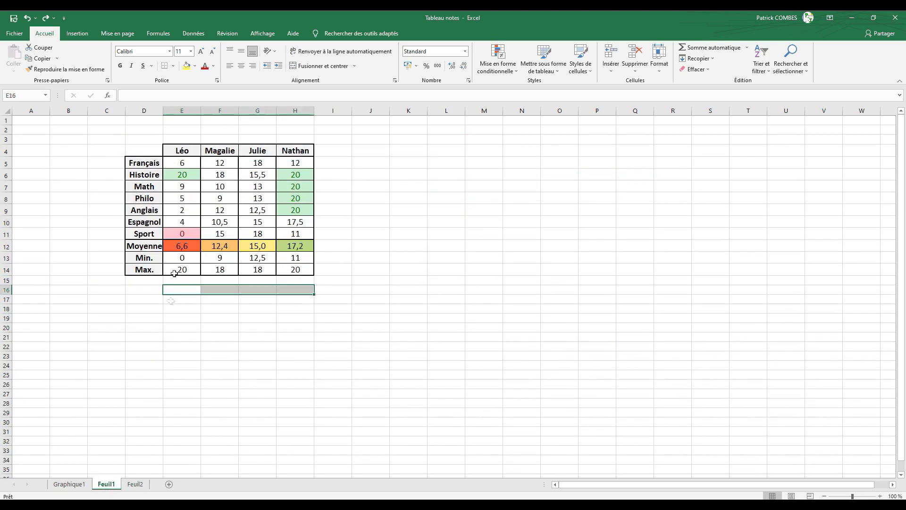
pyautogui.click(177, 244)
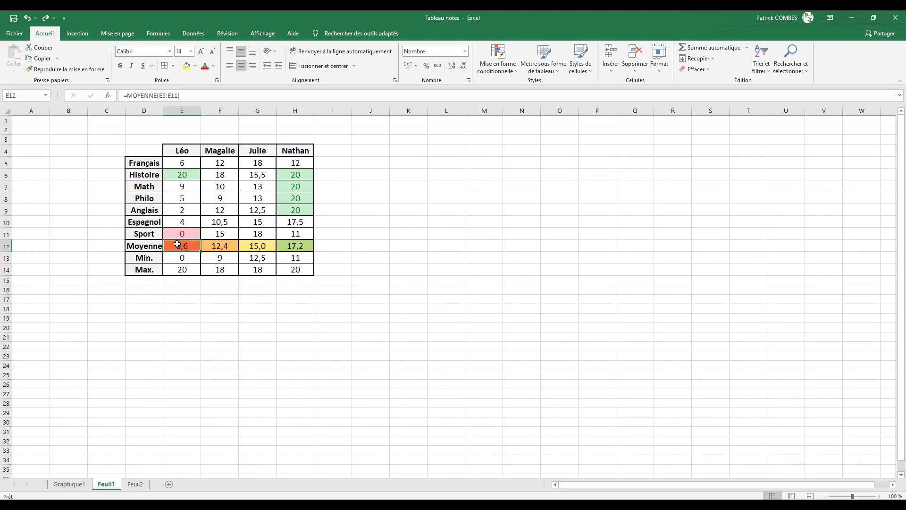
pyautogui.click(158, 375)
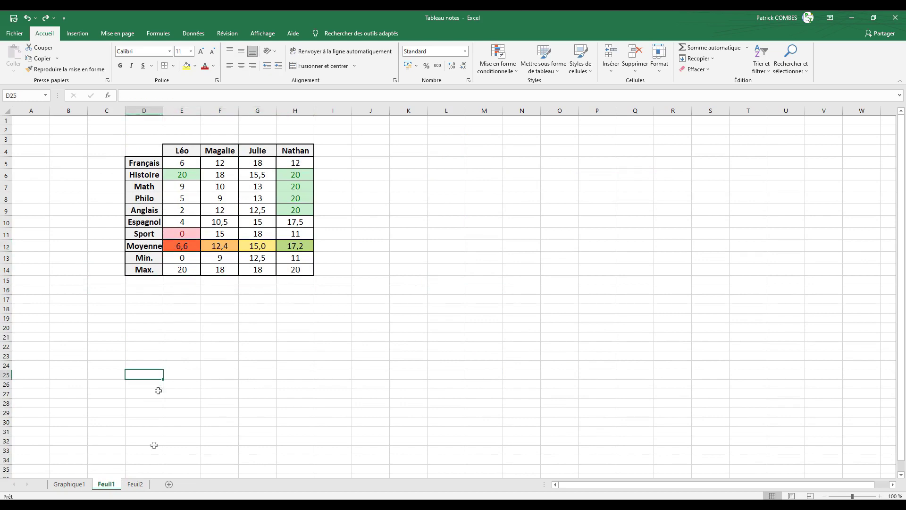
pyautogui.click(136, 484)
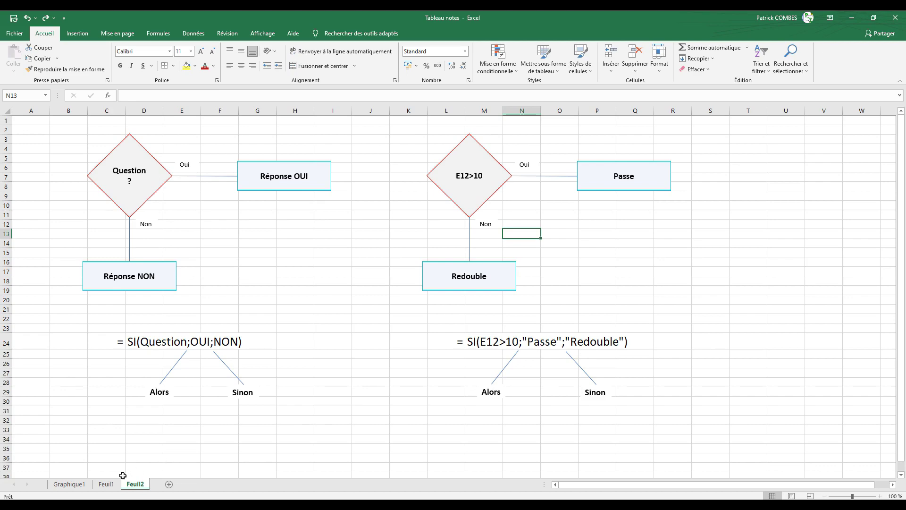
# Step: Enter the formula =SI(E12>10;"Passe";"Redouble") in cell E16 of Feuil1
pyautogui.click(107, 484)
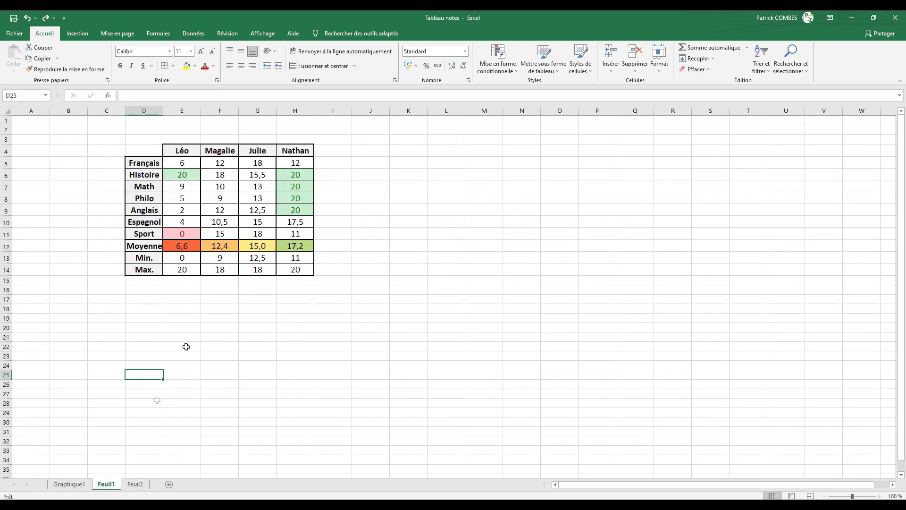
pyautogui.click(191, 292)
pyautogui.write('=')
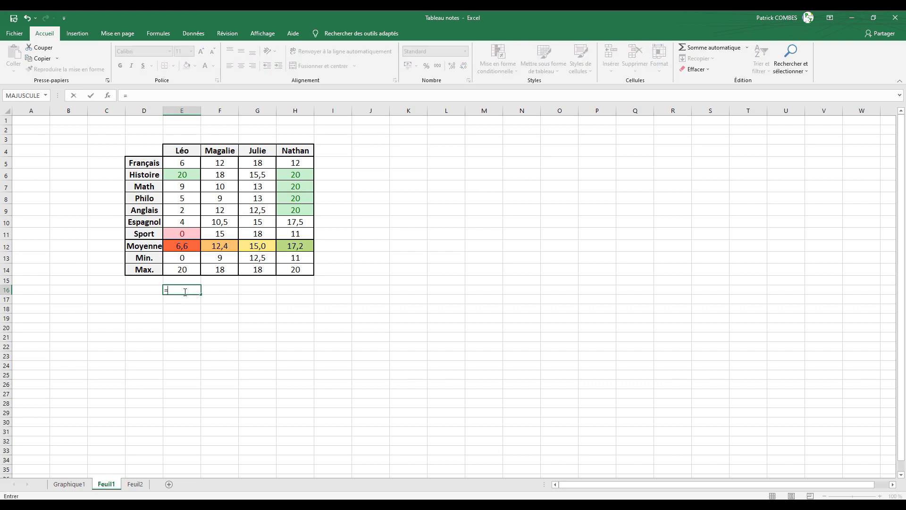
pyautogui.write('SI')
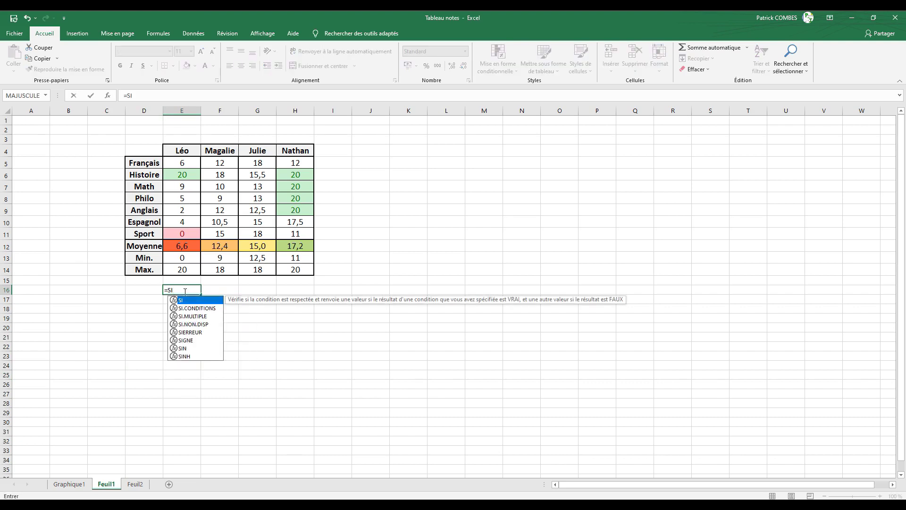
pyautogui.write('(')
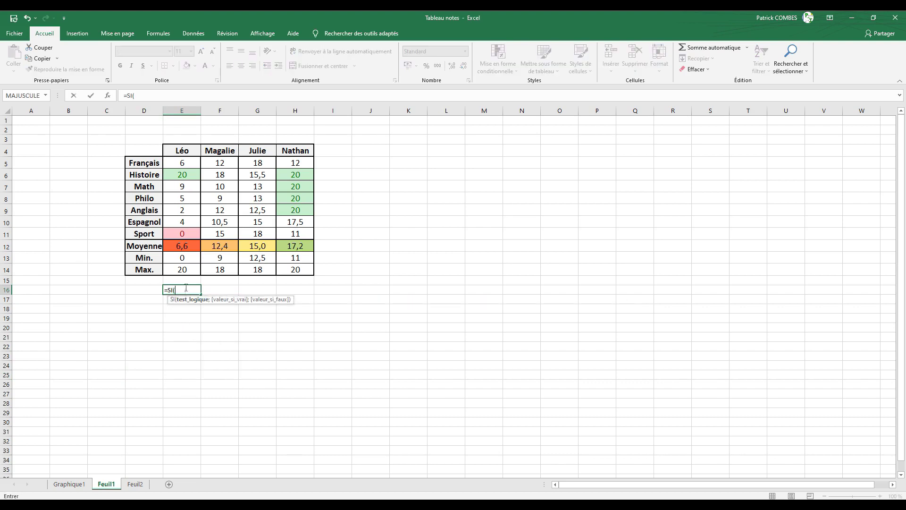
pyautogui.click(183, 244)
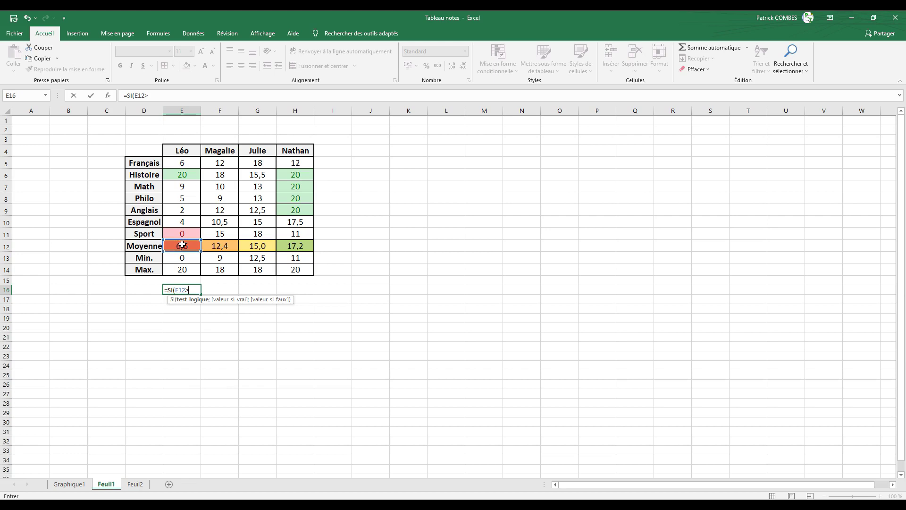
pyautogui.write('>10;"Pass ')
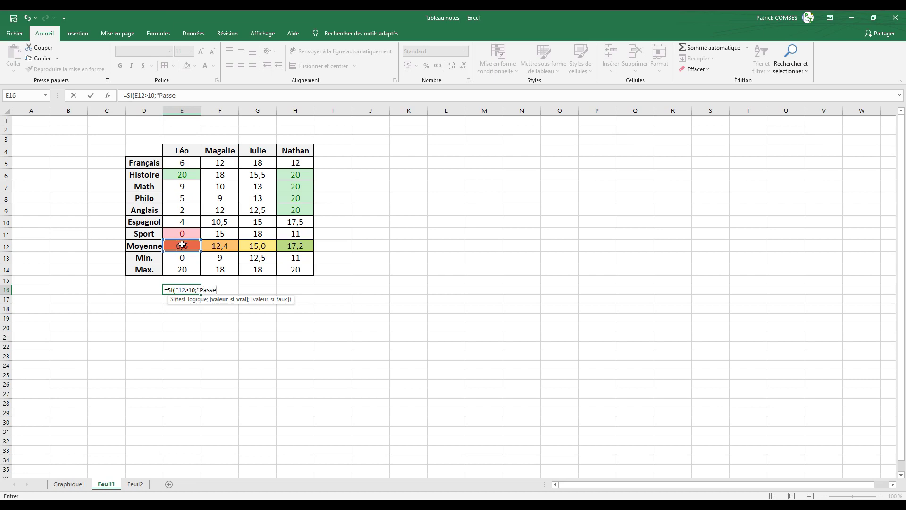
pyautogui.write('";"Redouble')
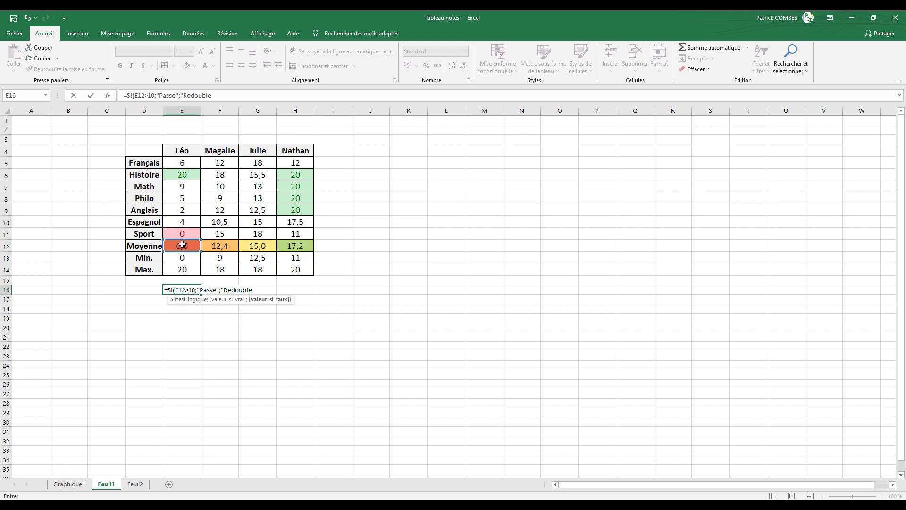
pyautogui.write('")')
pyautogui.press('Return')
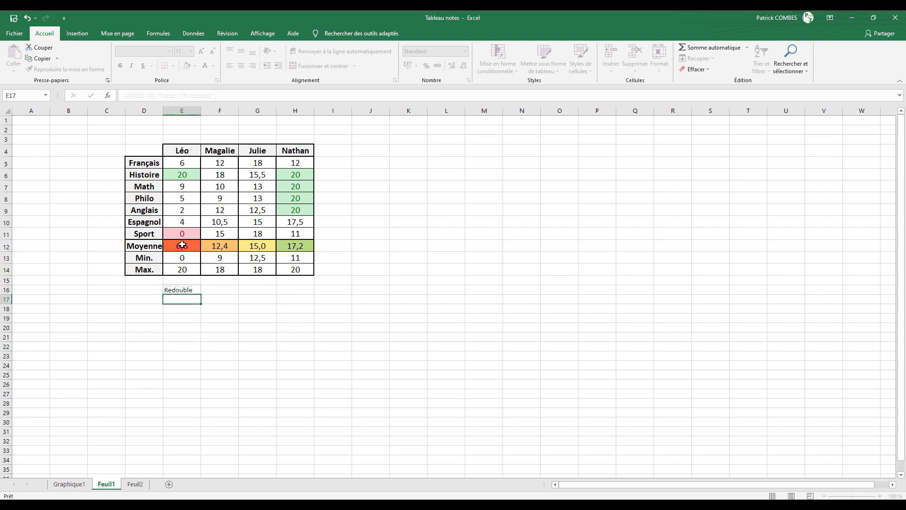
# Step: Format cells E16:H16 in bold with font size 14
pyautogui.moveTo(189, 291); pyautogui.dragTo(298, 289)
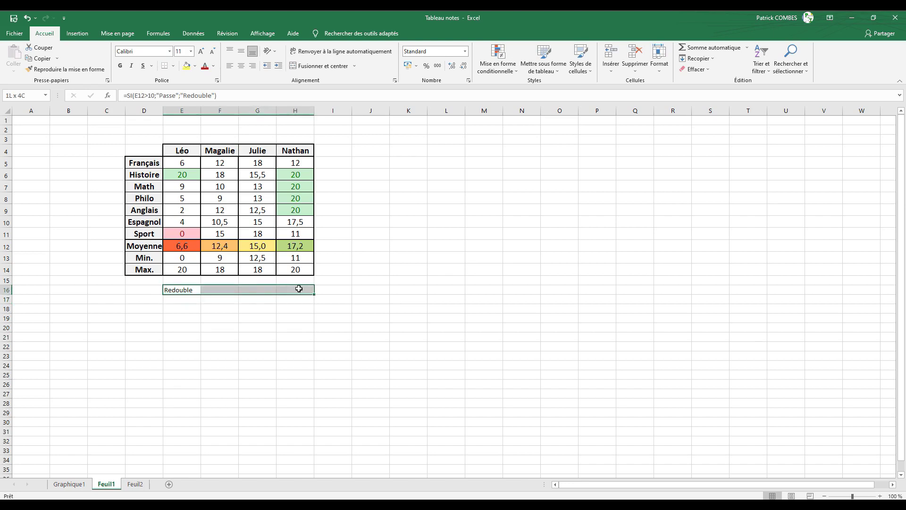
pyautogui.click(182, 51)
pyautogui.write('14')
pyautogui.press('Return')
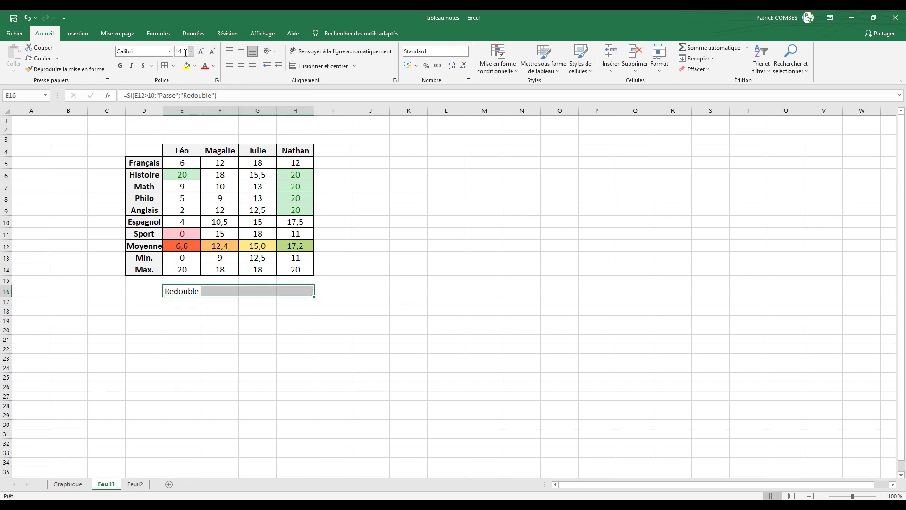
pyautogui.click(119, 67)
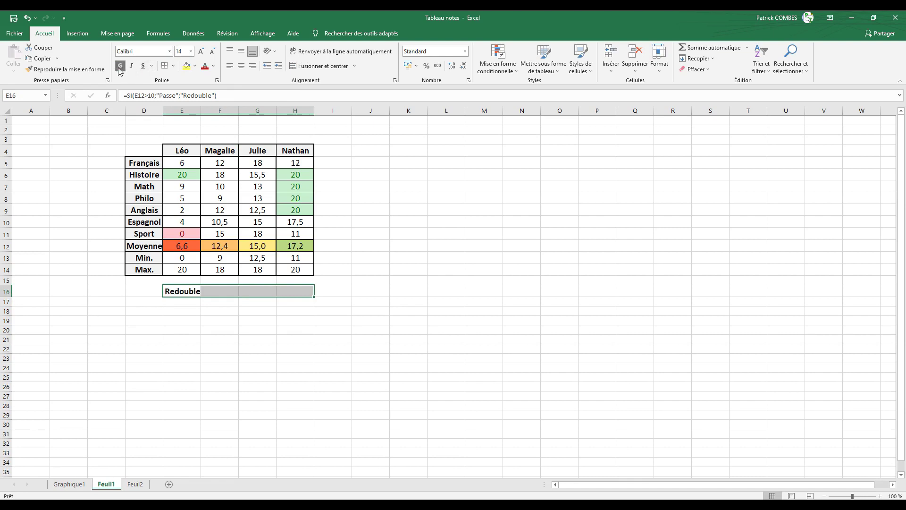
pyautogui.click(290, 320)
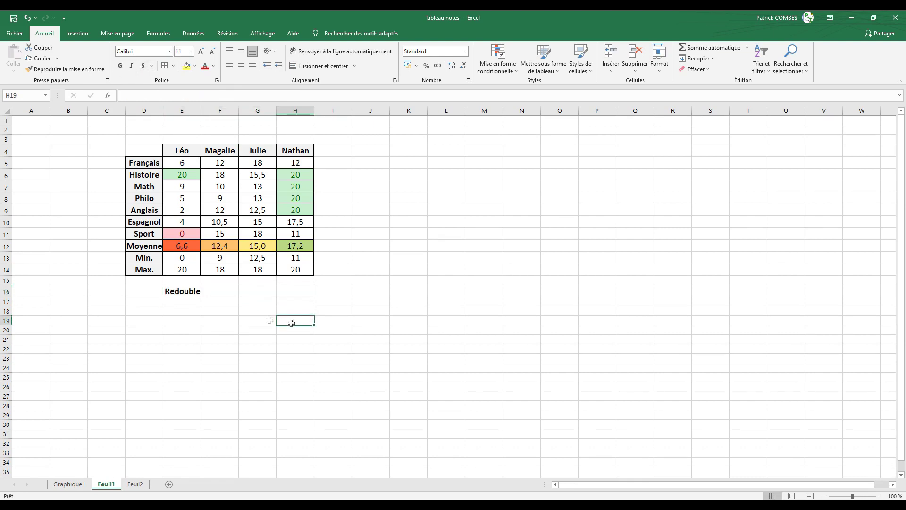
# Step: Copy the SI formula from E16 across to H16 for the other students
pyautogui.click(189, 290)
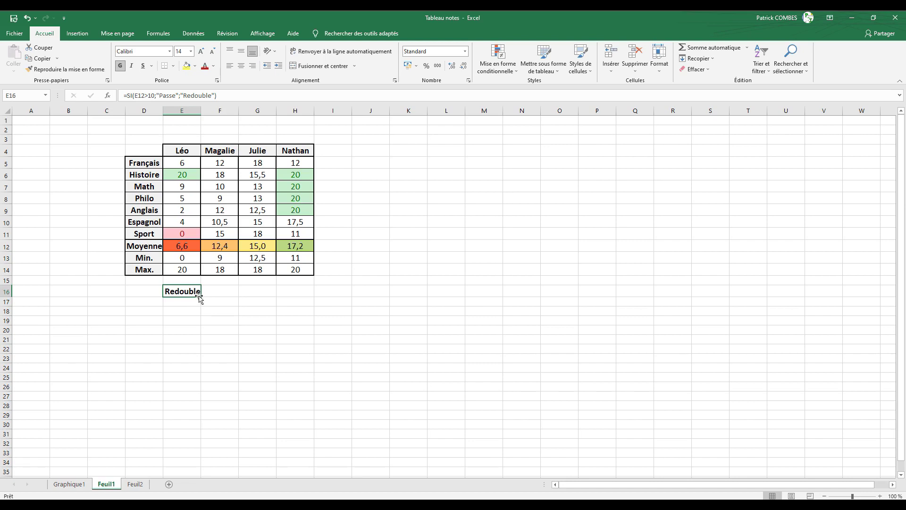
pyautogui.moveTo(200, 295); pyautogui.dragTo(298, 295)
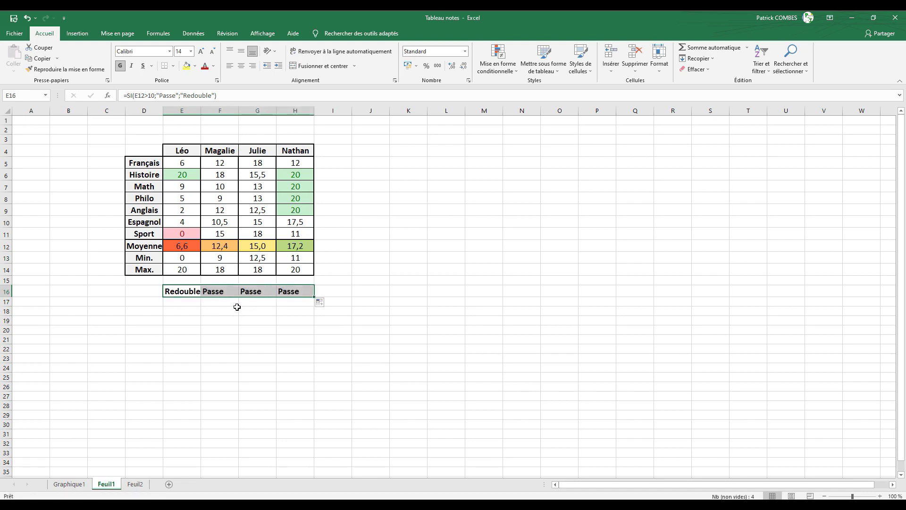
pyautogui.click(238, 310)
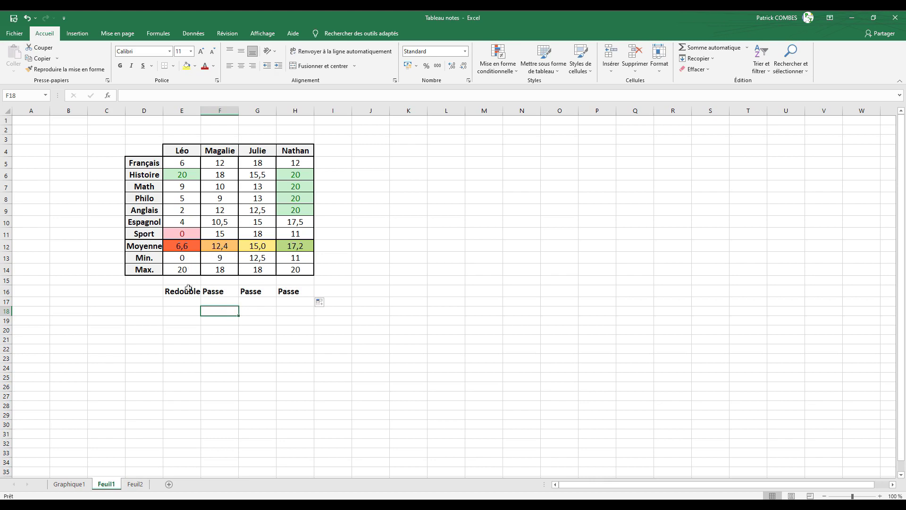
# Step: Replace the average in cell F12 with 10 to test the pass threshold
pyautogui.click(188, 291)
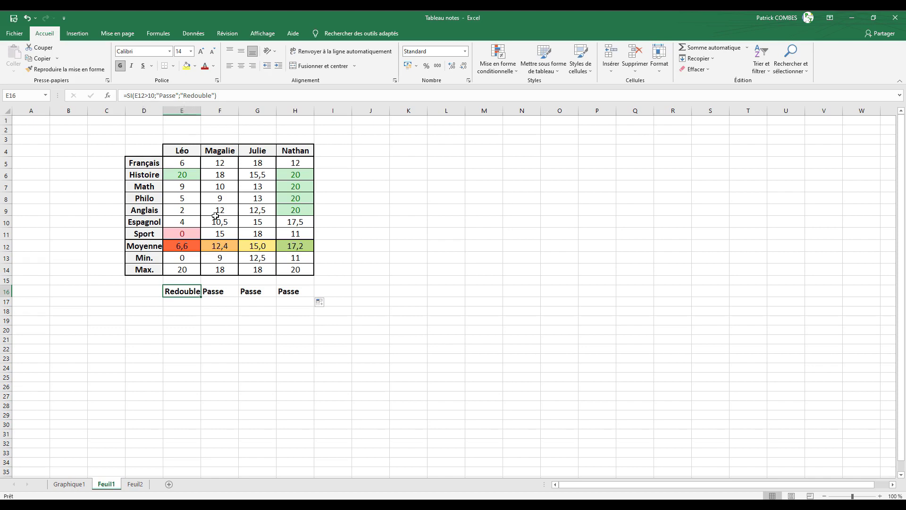
pyautogui.click(217, 245)
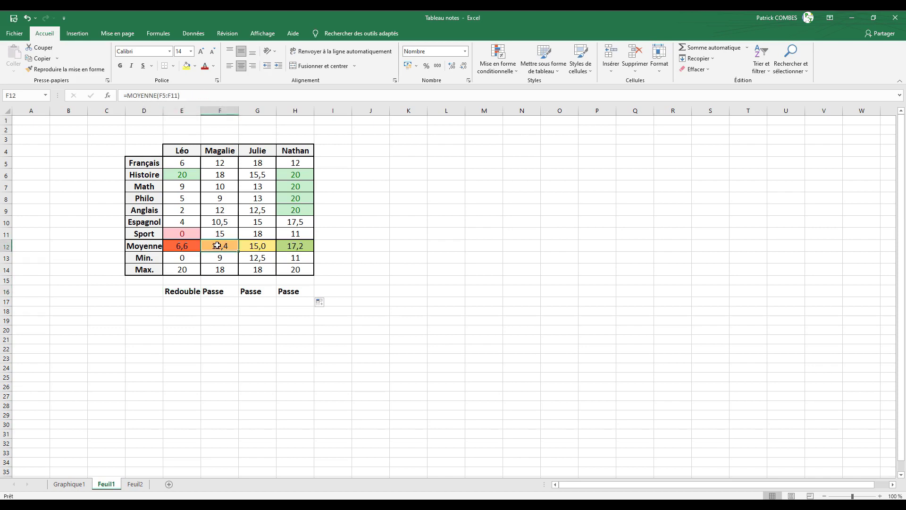
pyautogui.write('10')
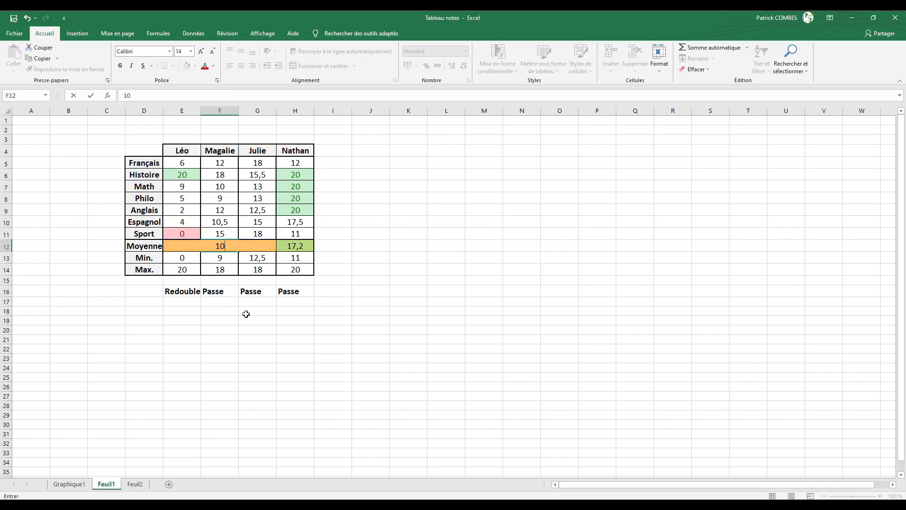
pyautogui.press('Return')
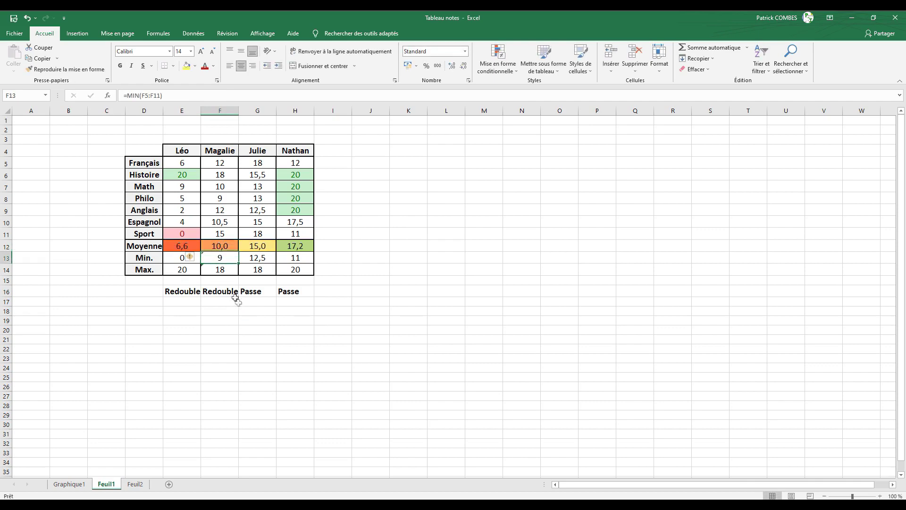
# Step: Change the condition in the second diagram's diamond on Feuil2 to E12>=10
pyautogui.click(136, 484)
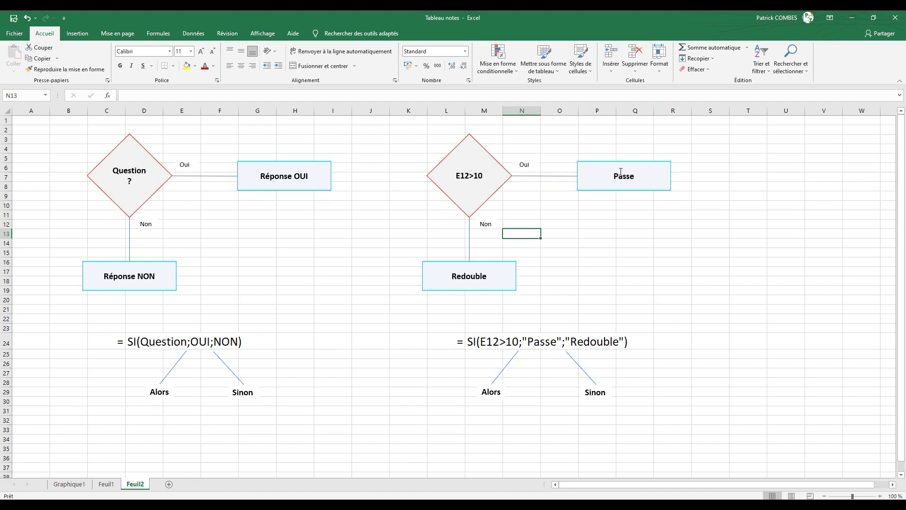
pyautogui.click(472, 176)
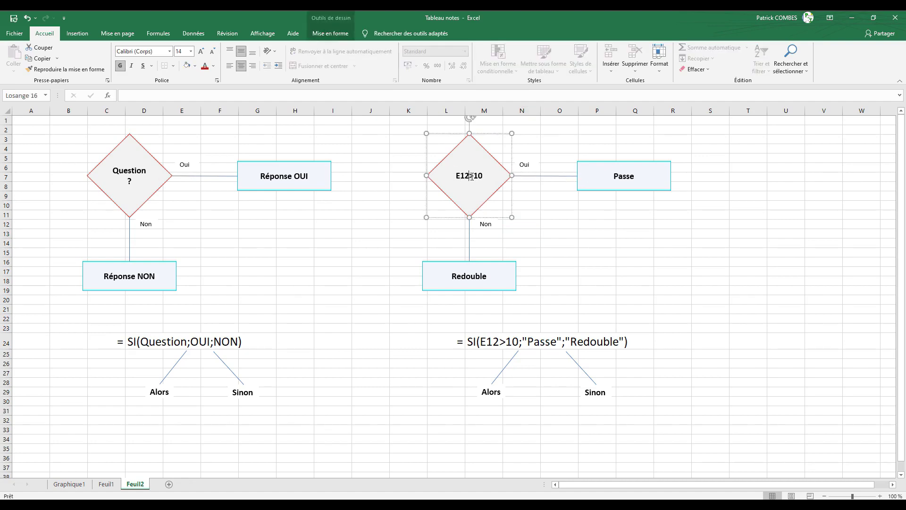
pyautogui.press('Delete')
pyautogui.press('Delete')
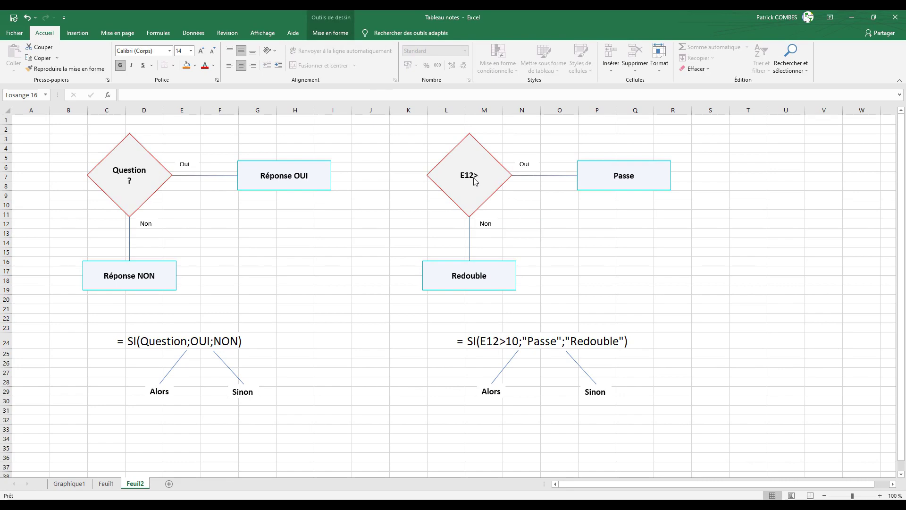
pyautogui.write('=10')
pyautogui.click(521, 243)
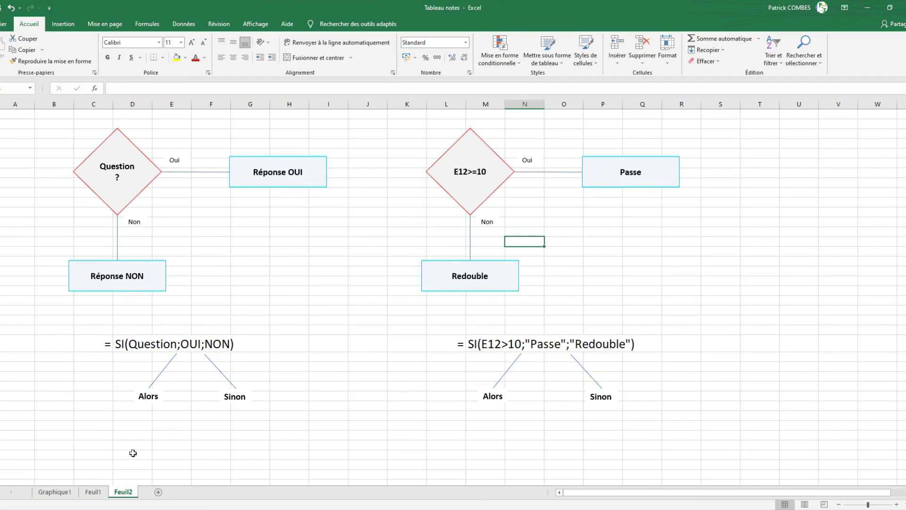
# Step: Change the condition of the SI formula in cell E16 on Feuil1 to E12>=10
pyautogui.click(93, 491)
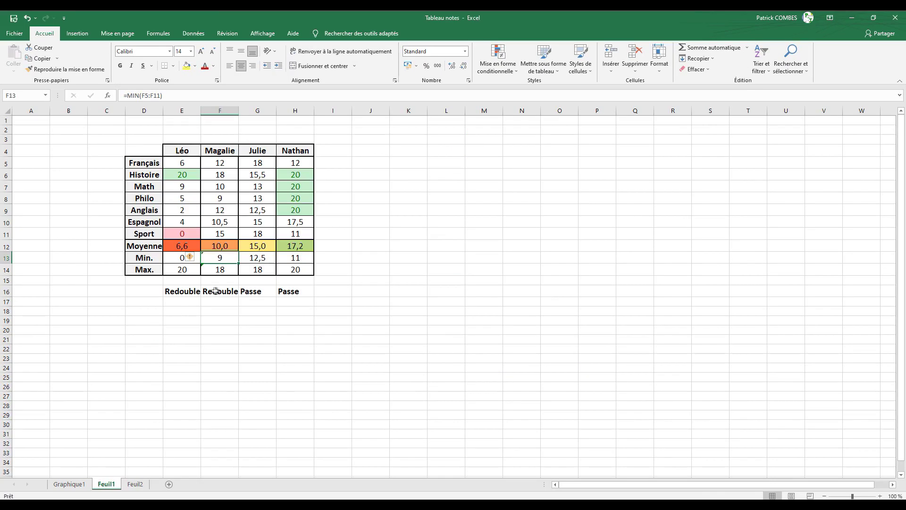
pyautogui.click(191, 292)
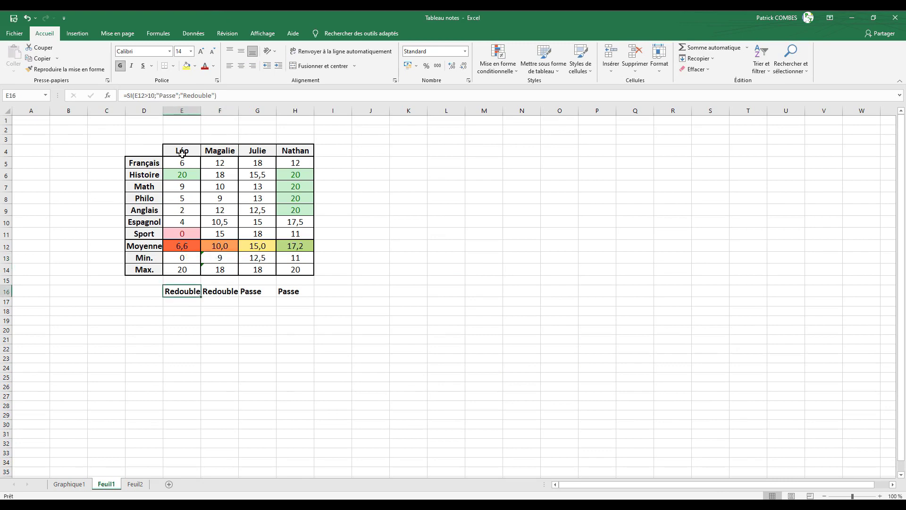
pyautogui.click(149, 94)
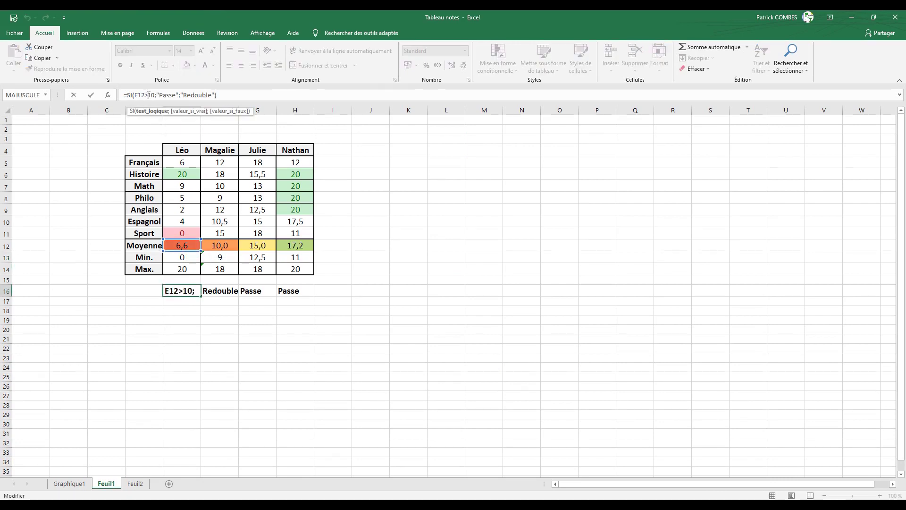
pyautogui.write('=')
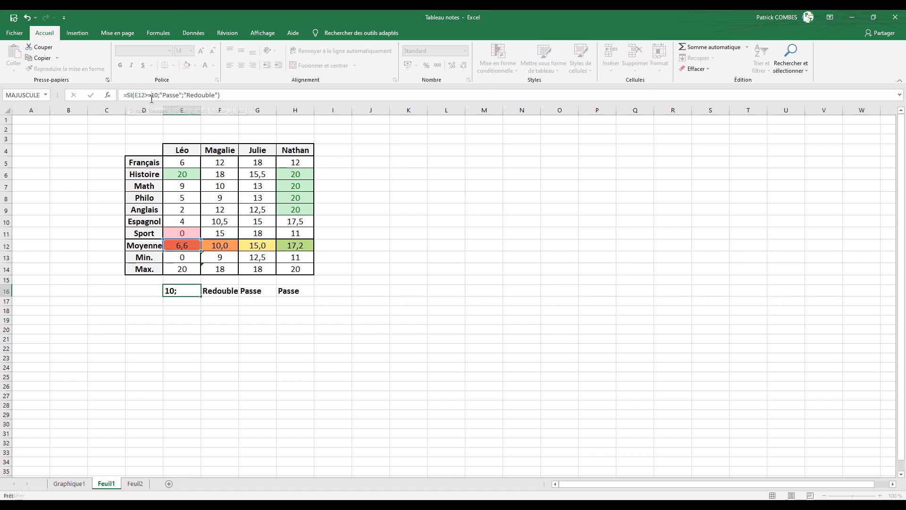
pyautogui.press('Return')
# Step: Copy the corrected SI formula from E16 across to H16 for the other students
pyautogui.click(197, 289)
pyautogui.moveTo(200, 296); pyautogui.dragTo(302, 295)
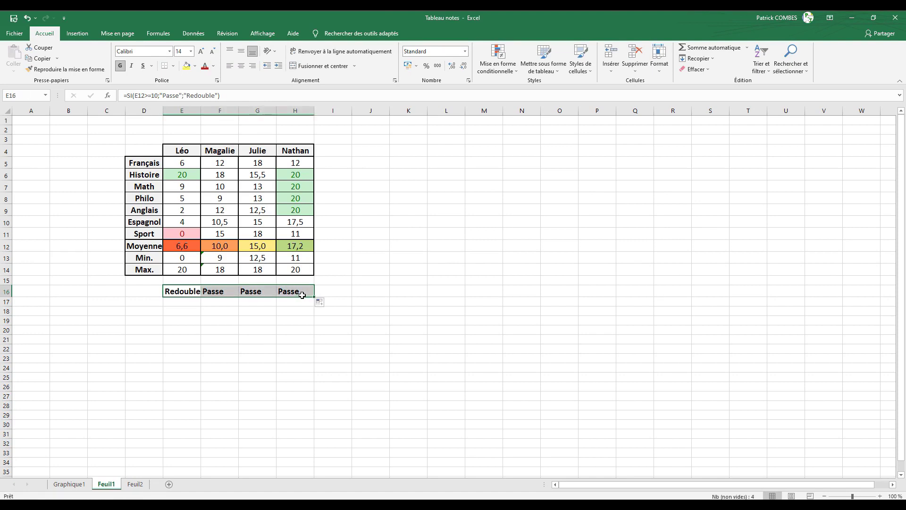
pyautogui.click(226, 318)
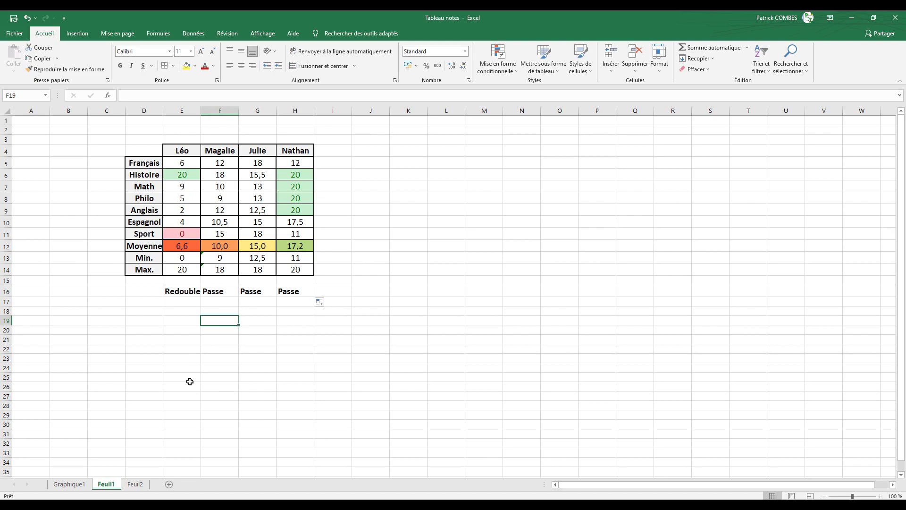
# Step: Update the example formula text in cell M24 on Feuil2 to SI(E12>=10;"Passe";"Redouble")
pyautogui.click(135, 483)
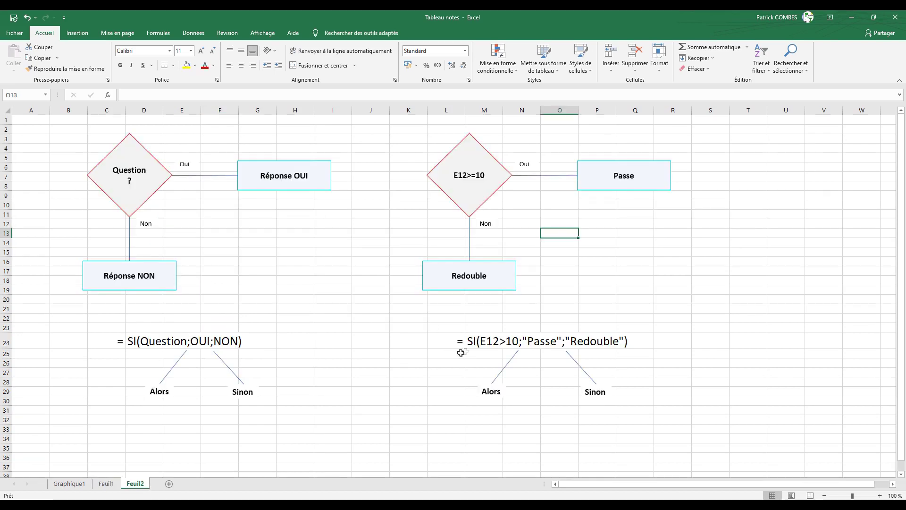
pyautogui.click(474, 345)
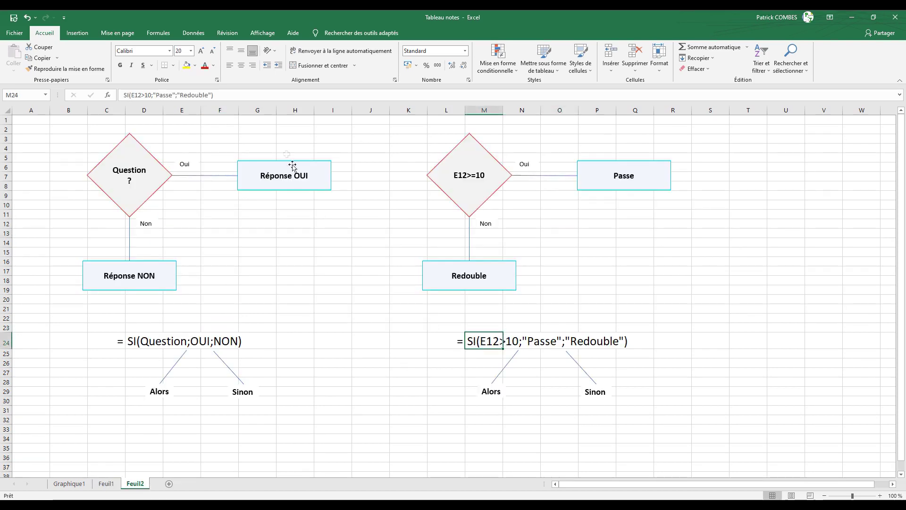
pyautogui.click(144, 93)
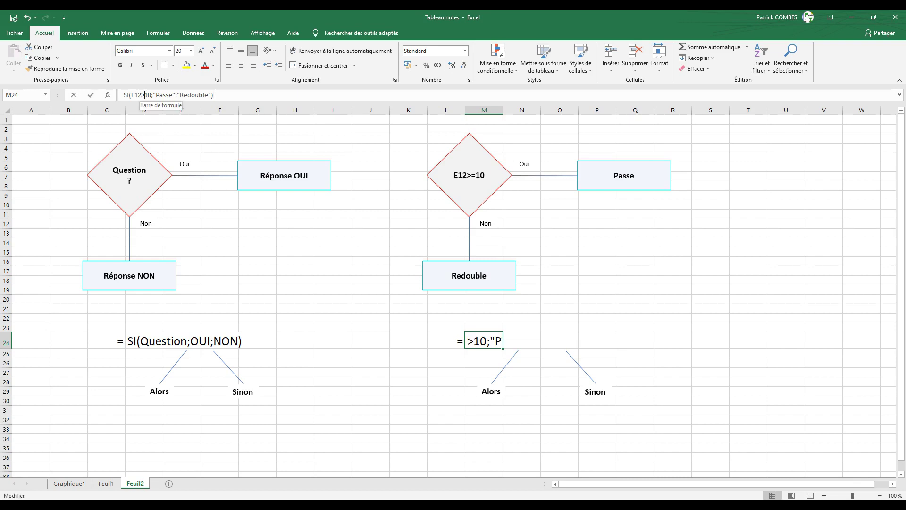
pyautogui.write('=')
pyautogui.press('Return')
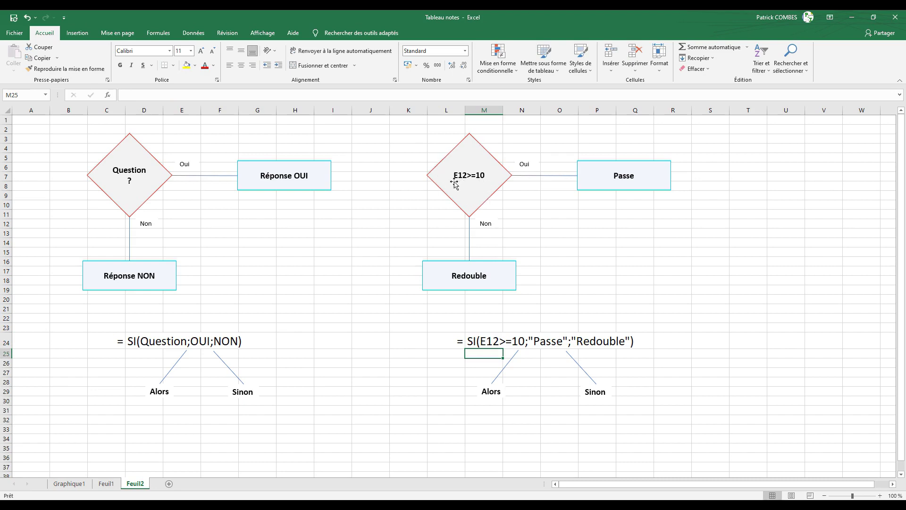
pyautogui.click(481, 187)
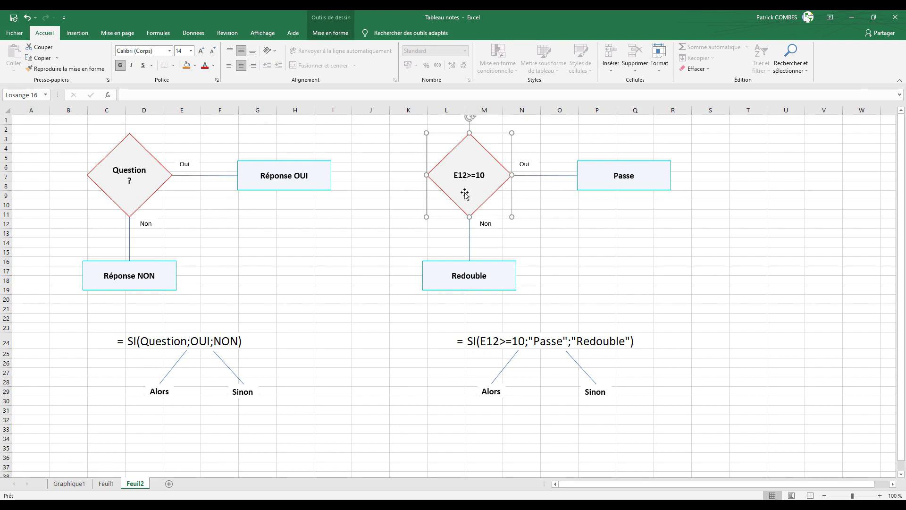
pyautogui.click(547, 236)
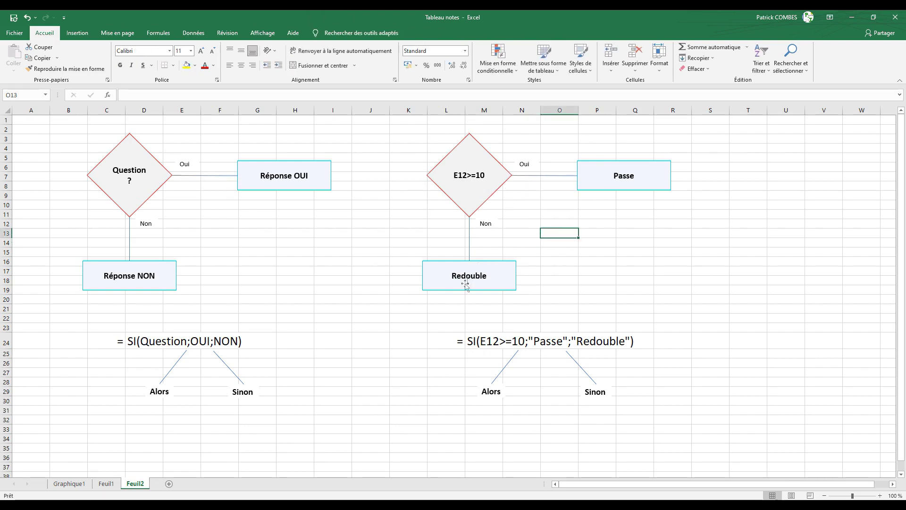